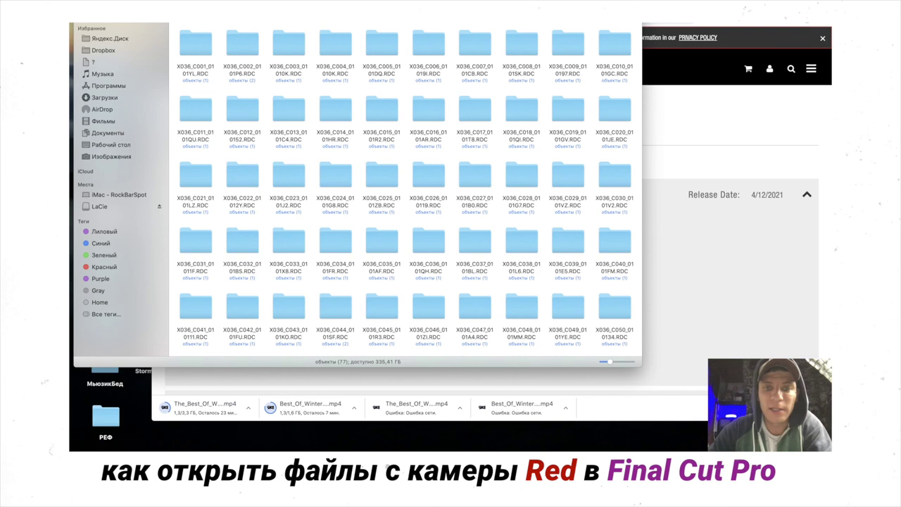
# Open the X036_C035_0101AF.RDC clip folder after briefly entering X036_C045_0101R3.RDC.
pyautogui.scroll(-2, 367, 255)
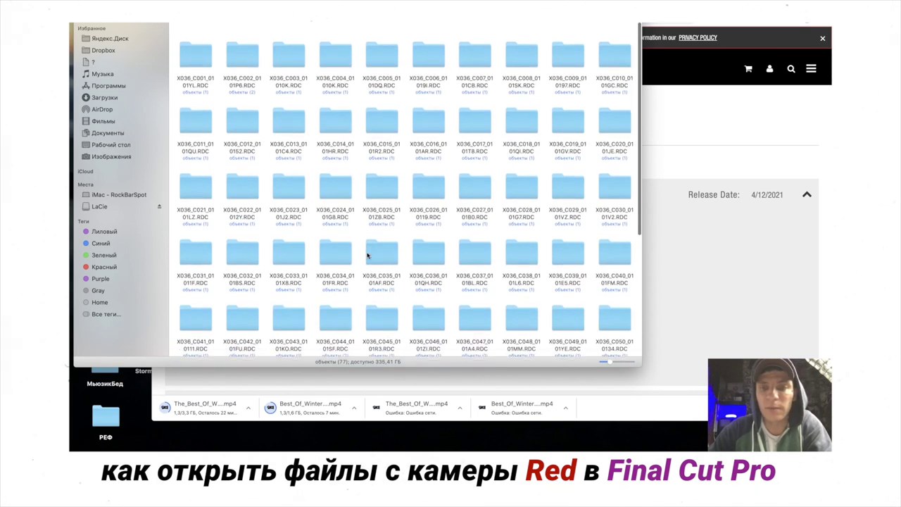
pyautogui.scroll(2, 367, 255)
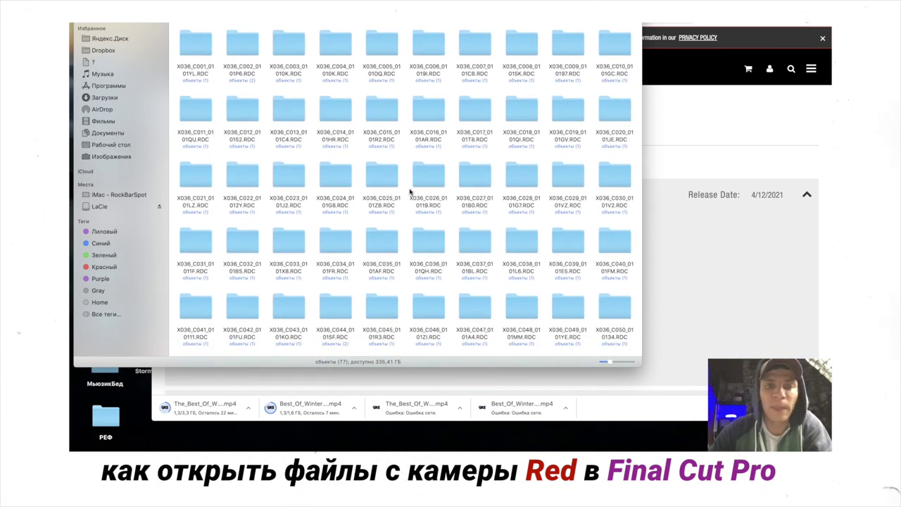
pyautogui.scroll(-3, 357, 195)
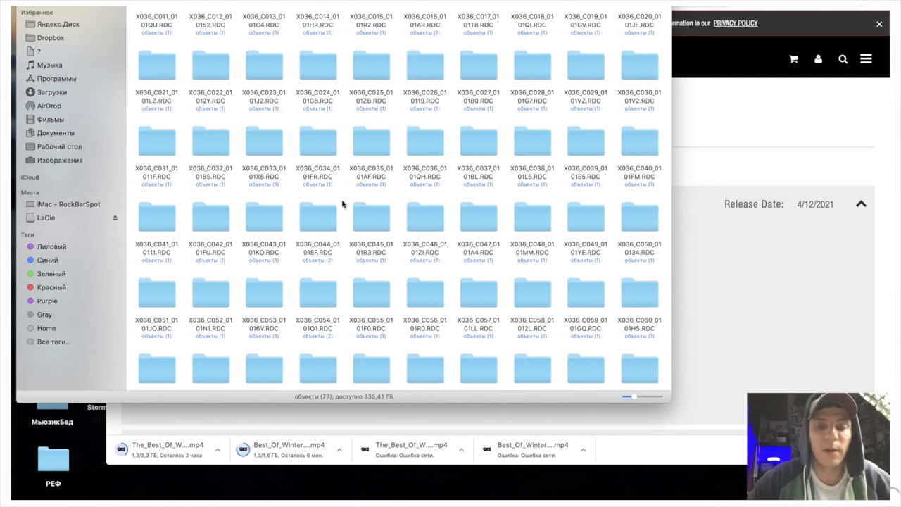
pyautogui.click(376, 231)
pyautogui.doubleClick(377, 231)
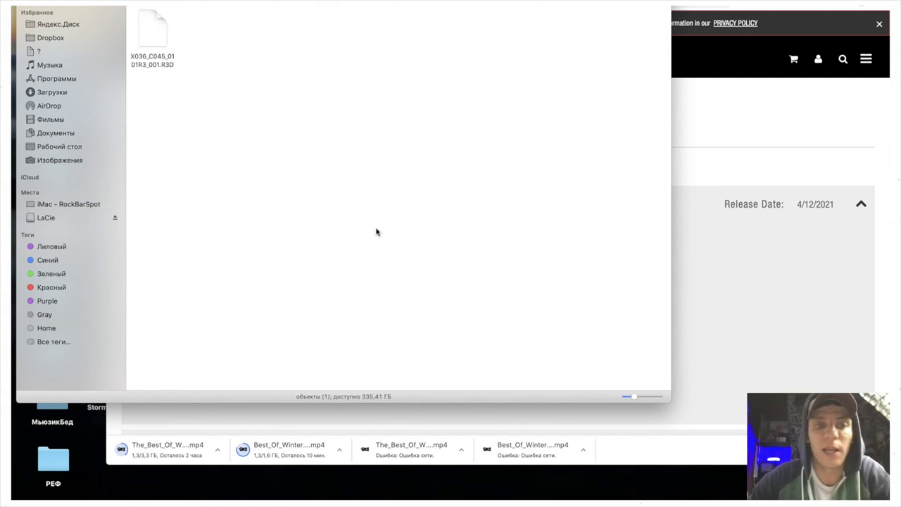
pyautogui.press('super+bracketleft')
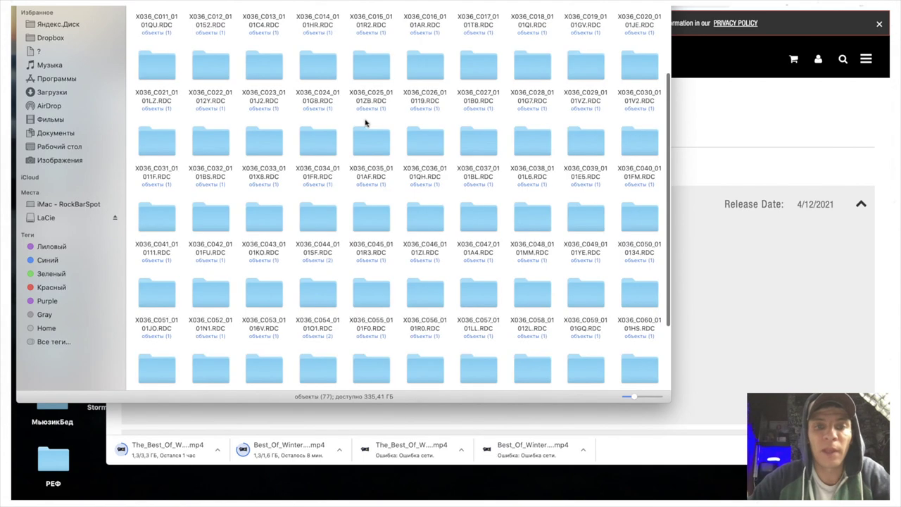
pyautogui.doubleClick(374, 143)
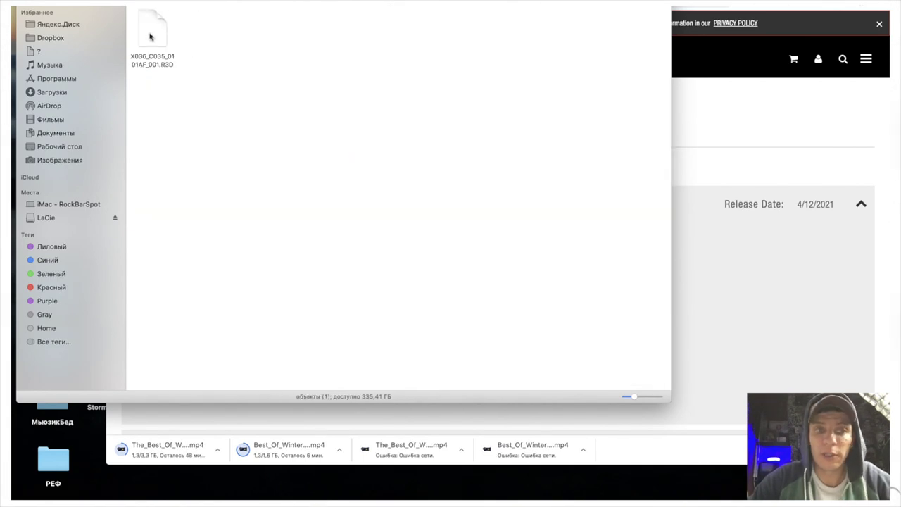
# Quick Look X036_C035_0101AF_001.R3D, then try opening it and dismiss the no-application warning.
pyautogui.click(152, 37)
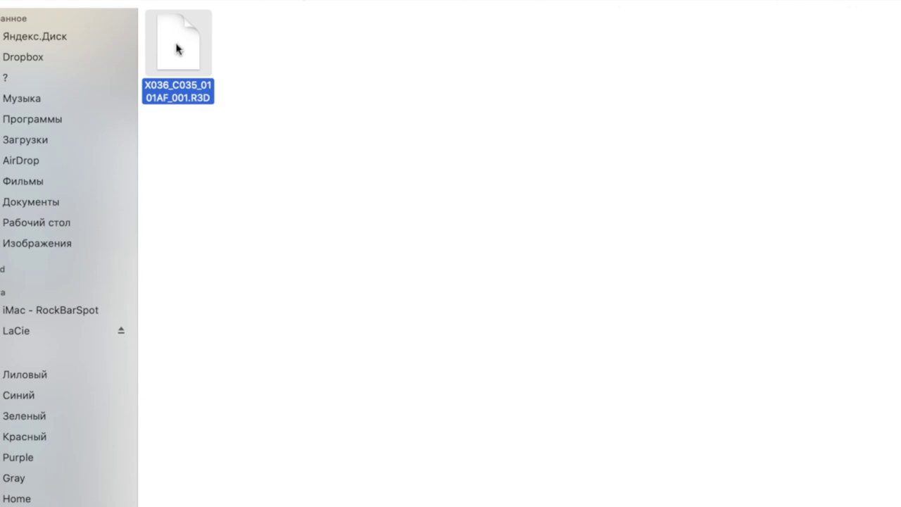
pyautogui.press('space')
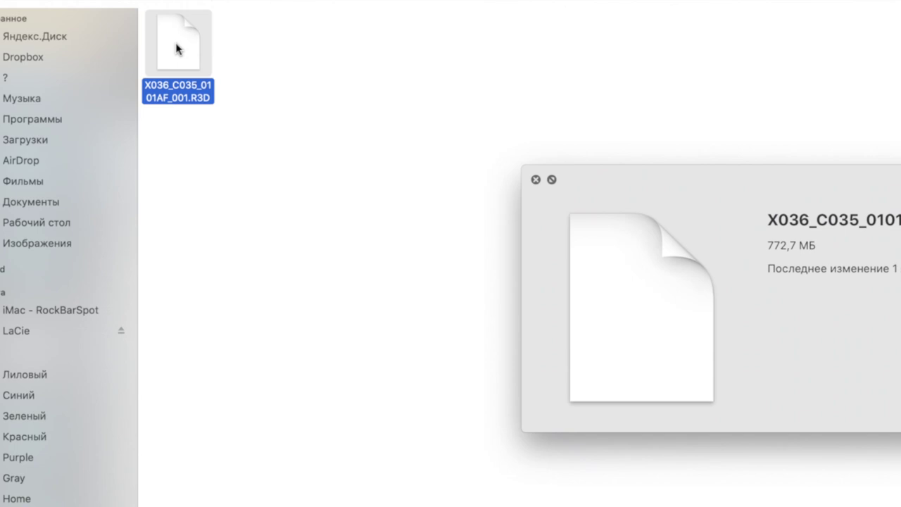
pyautogui.press('space')
pyautogui.click(186, 51)
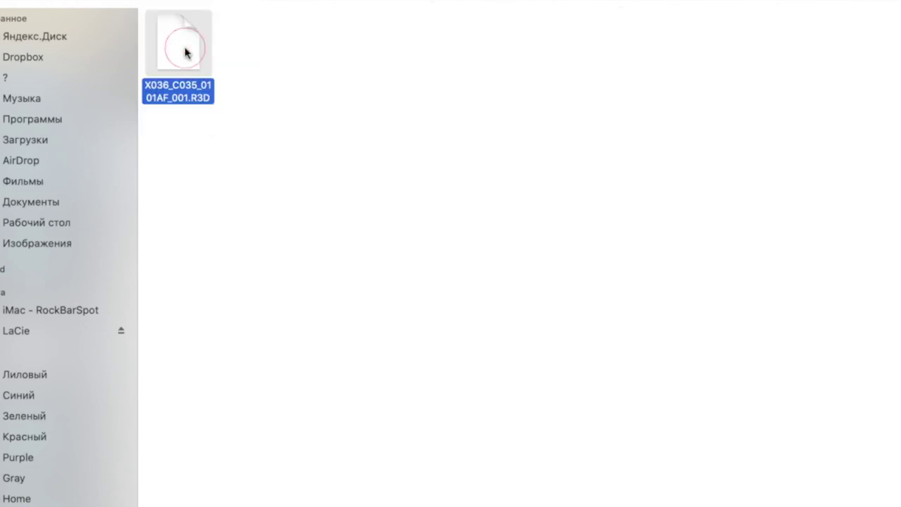
pyautogui.click(688, 226)
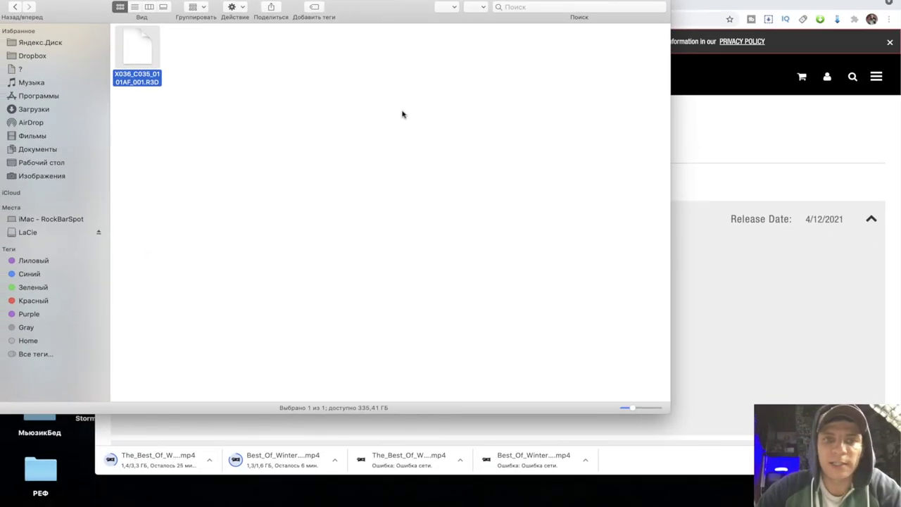
pyautogui.click(360, 86)
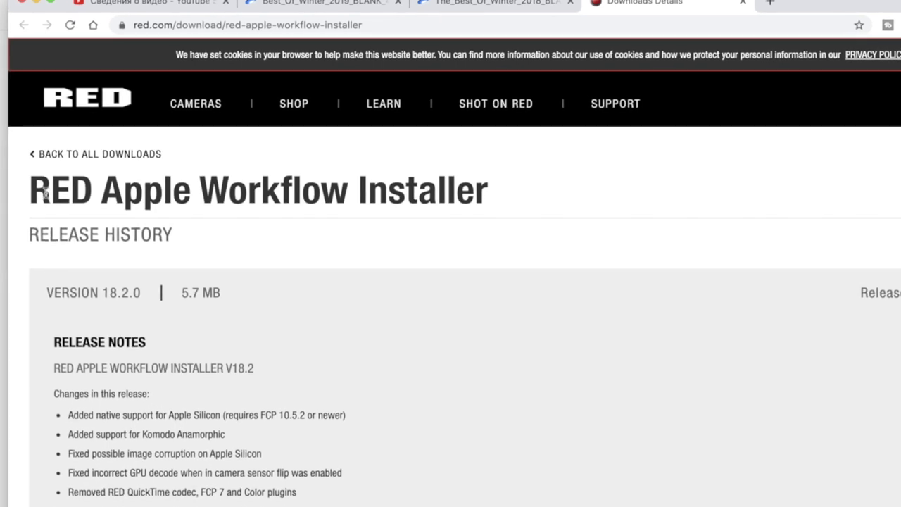
# Check the red.com installer page's security details, address and notes, then move the browser aside.
pyautogui.click(121, 25)
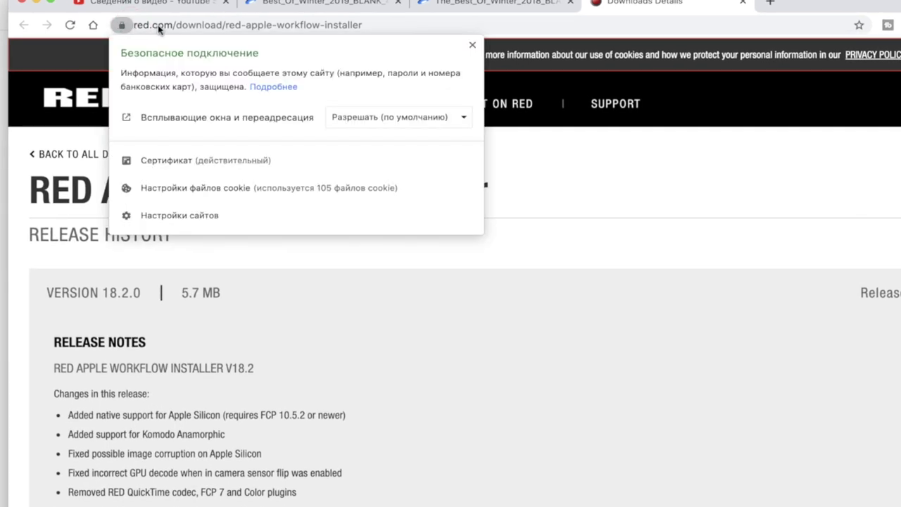
pyautogui.click(353, 26)
pyautogui.scroll(-2, 215, 412)
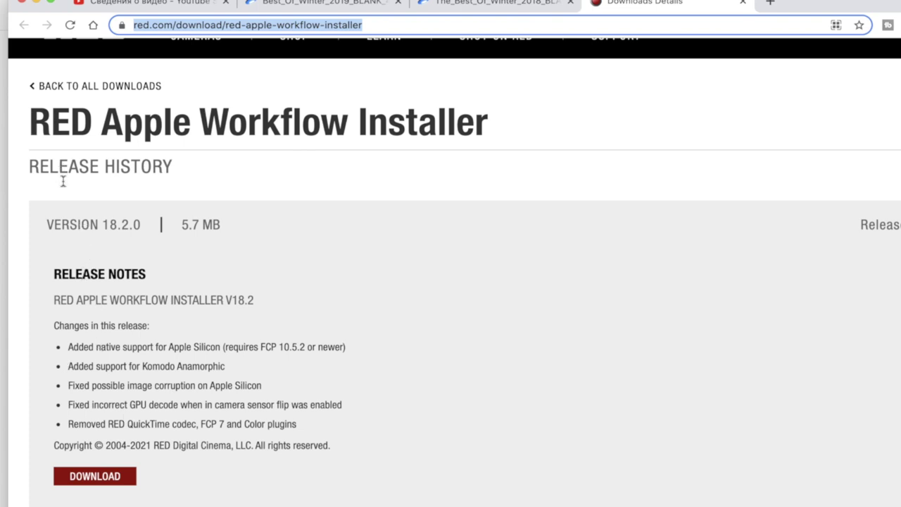
pyautogui.scroll(1, 78, 238)
pyautogui.moveTo(51, 156); pyautogui.dragTo(505, 199)
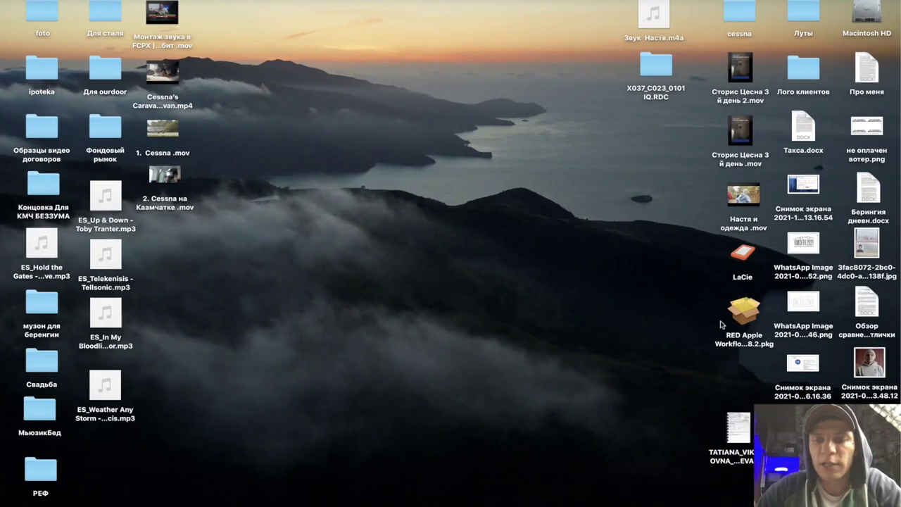
pyautogui.click(733, 322)
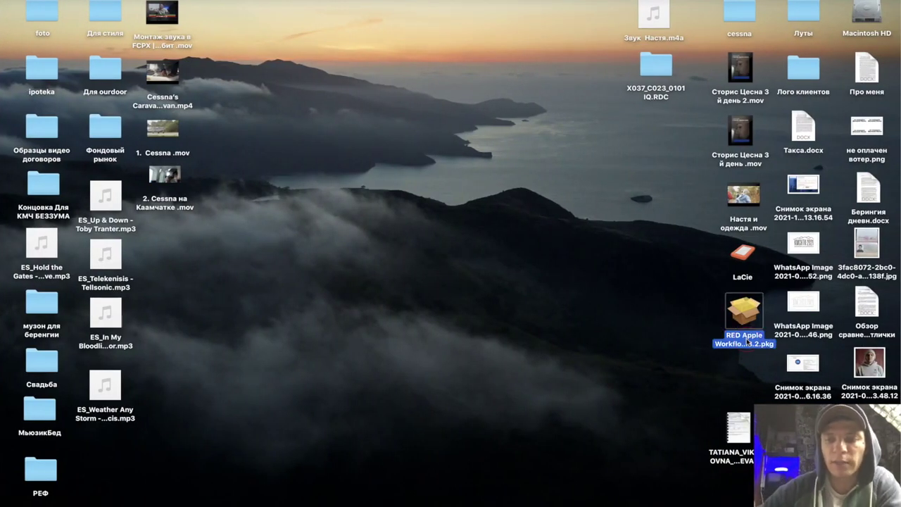
pyautogui.click(744, 339)
pyautogui.click(694, 358)
pyautogui.click(750, 323)
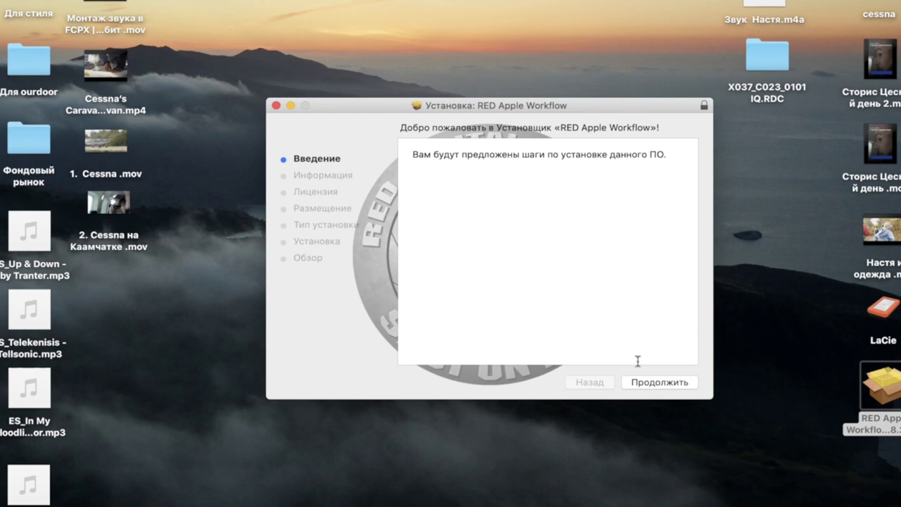
pyautogui.click(657, 384)
pyautogui.click(656, 383)
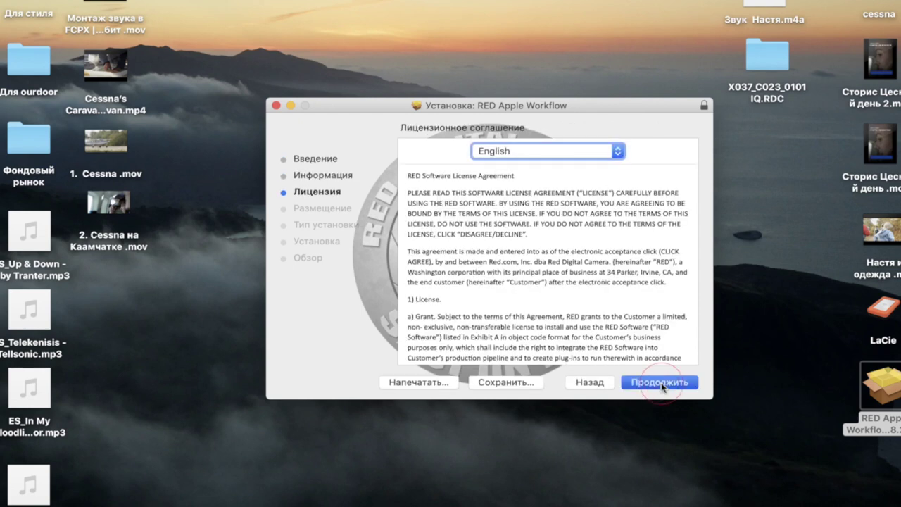
pyautogui.click(661, 383)
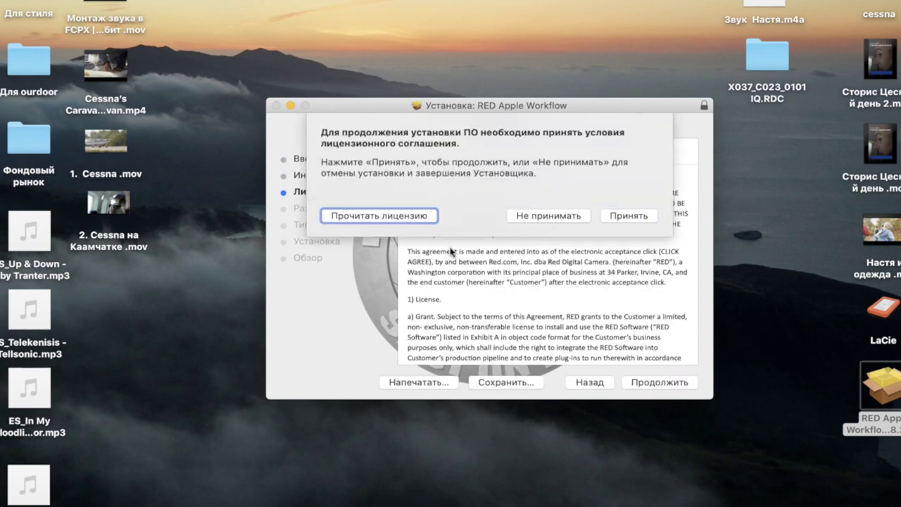
pyautogui.click(622, 218)
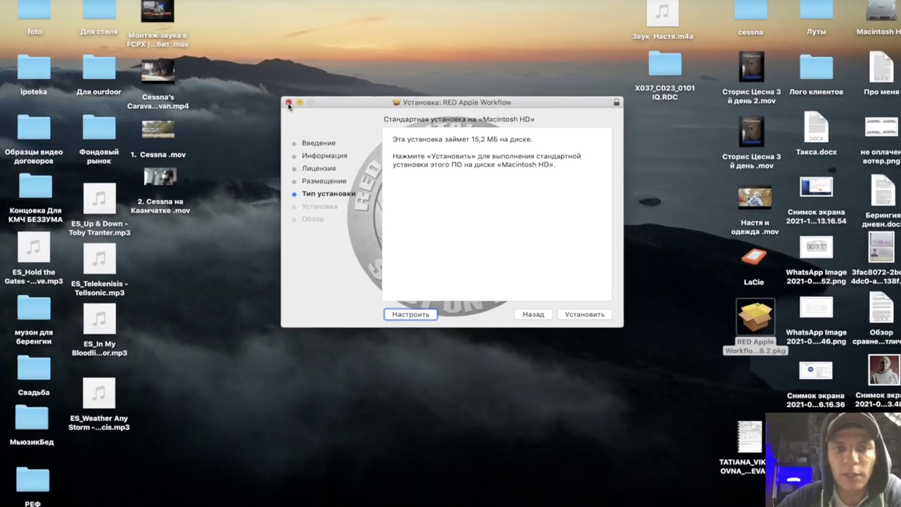
pyautogui.click(276, 105)
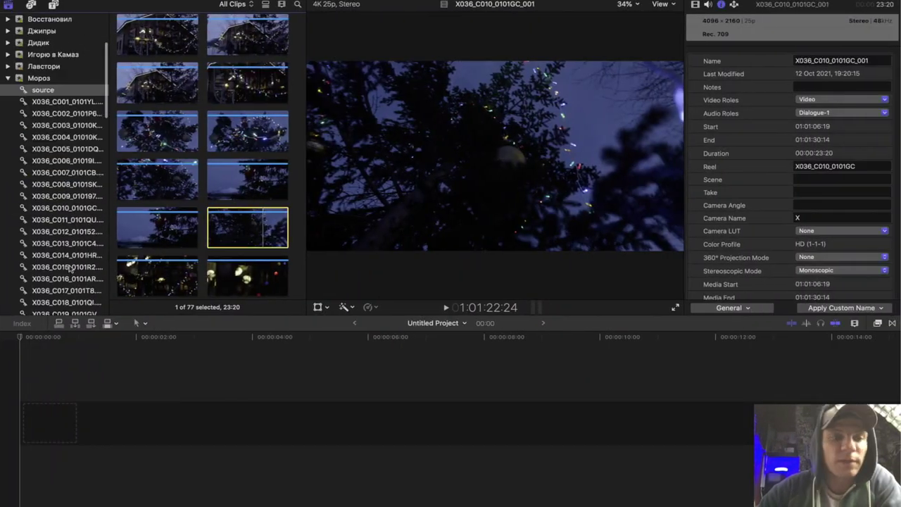
# Preview clips X036_C015, X036_C019 and the first Мороз clips down to X036_C004.
pyautogui.scroll(-5, 70, 269)
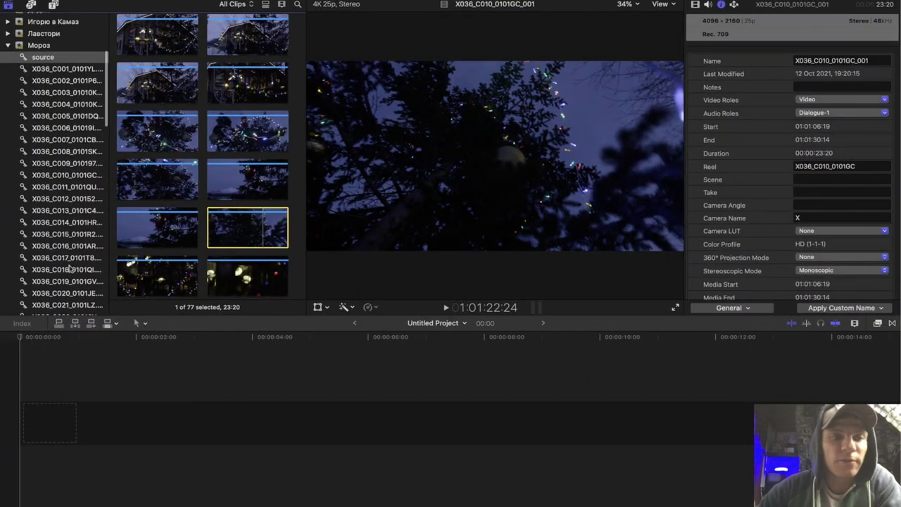
pyautogui.click(74, 134)
pyautogui.click(50, 184)
pyautogui.scroll(10, 79, 200)
pyautogui.click(79, 199)
pyautogui.press('Down')
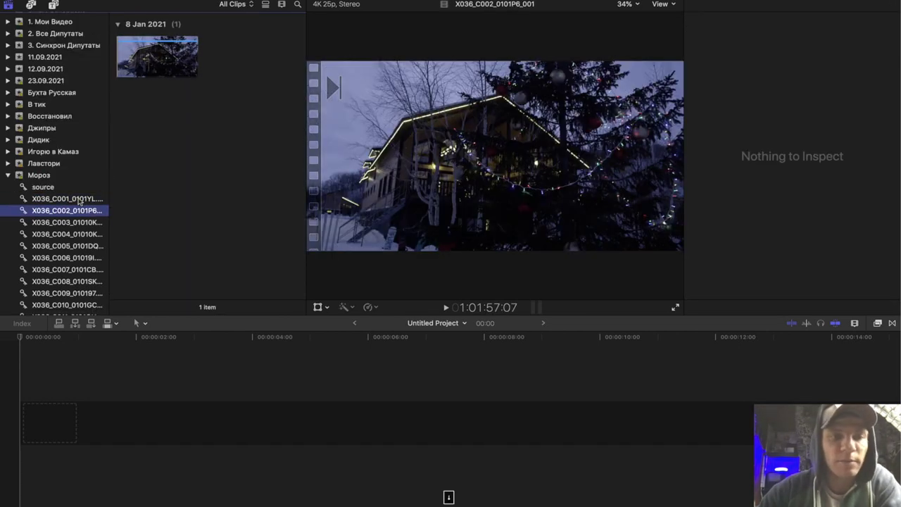
pyautogui.press('Down')
pyautogui.press('Down')
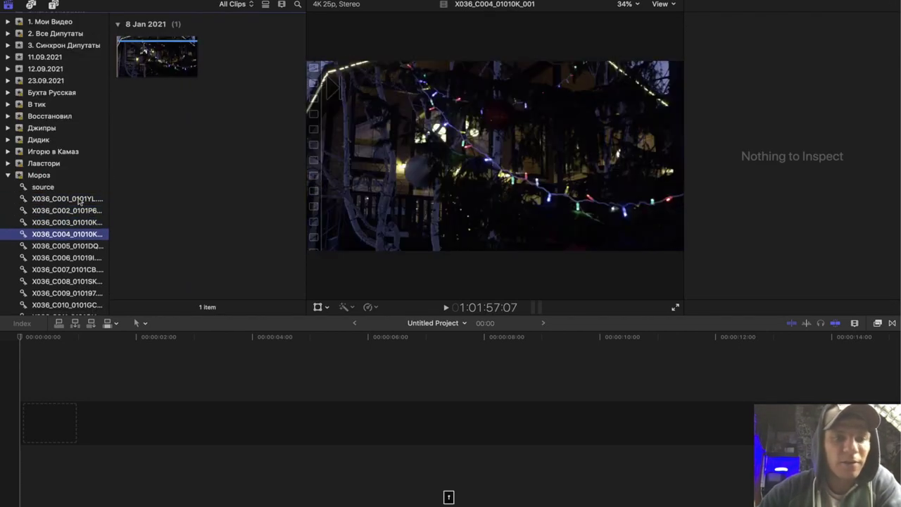
pyautogui.press('Up')
# Scroll further down the Мороз event and preview another clip.
pyautogui.scroll(-2, 80, 202)
pyautogui.scroll(-2, 79, 202)
pyautogui.scroll(-1, 79, 202)
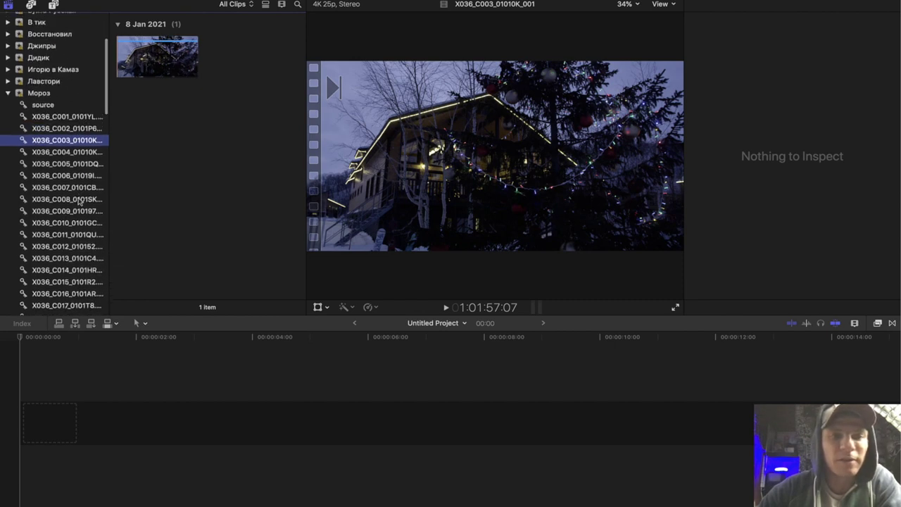
pyautogui.scroll(-1, 79, 202)
pyautogui.click(67, 163)
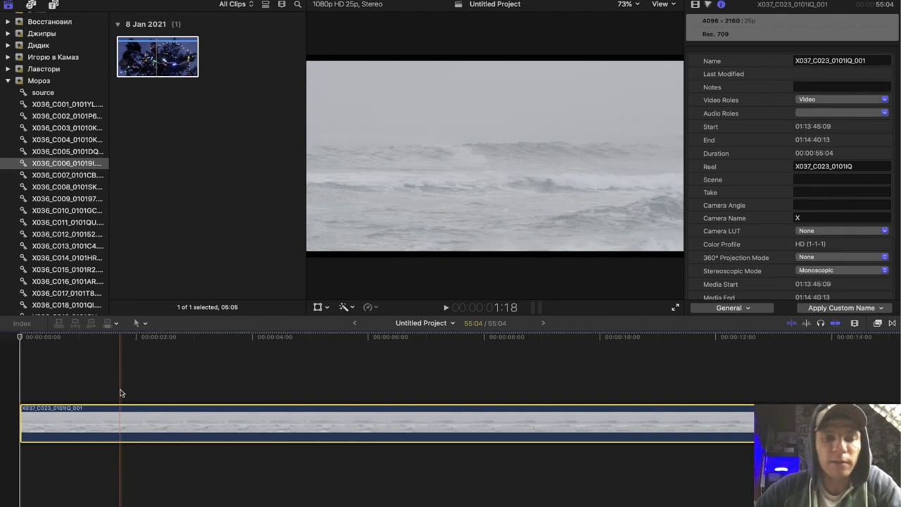
pyautogui.scroll(-1, 120, 393)
# Select the sea clip near four seconds and scroll its Info inspector to Media Representations.
pyautogui.scroll(-1, 120, 393)
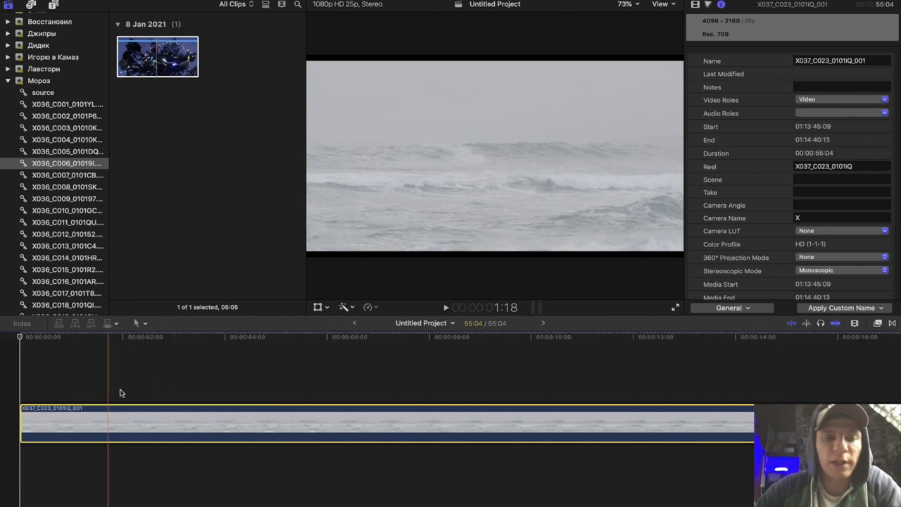
pyautogui.click(201, 388)
pyautogui.click(239, 390)
pyautogui.click(240, 422)
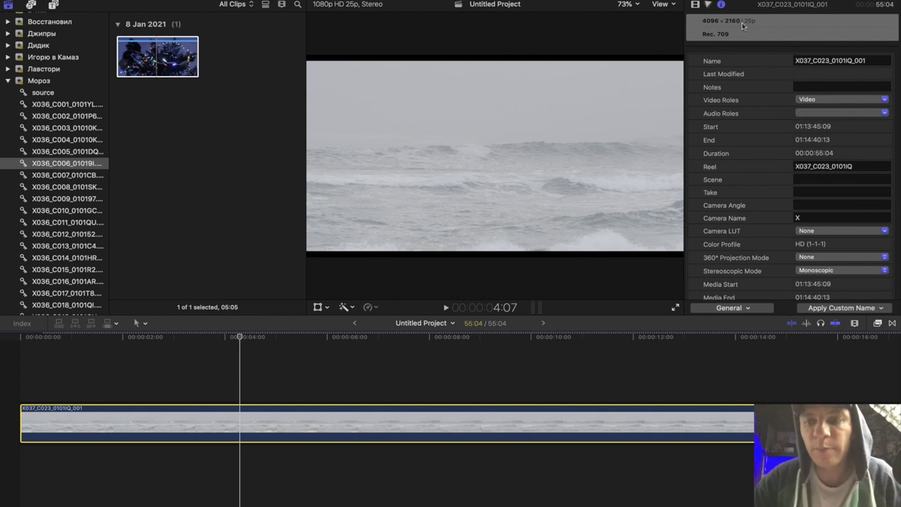
pyautogui.scroll(-1, 751, 154)
pyautogui.scroll(-3, 751, 154)
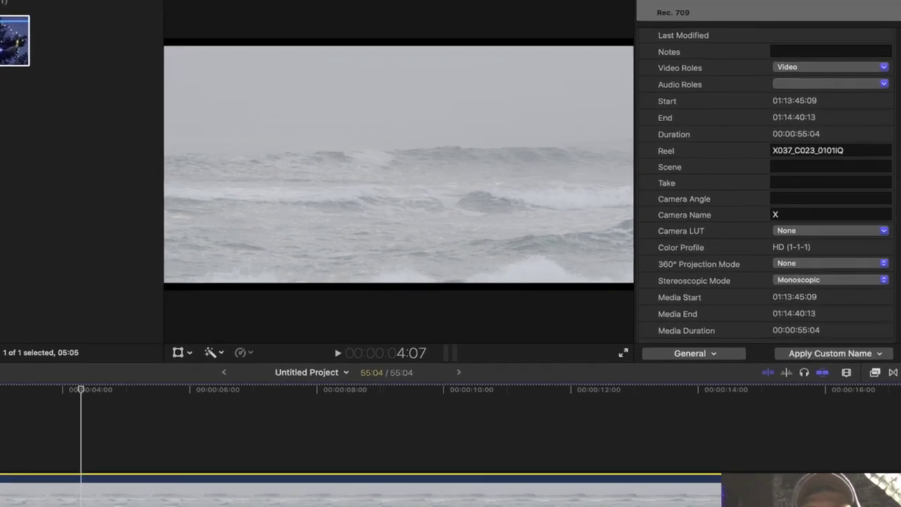
pyautogui.scroll(-10, 684, 242)
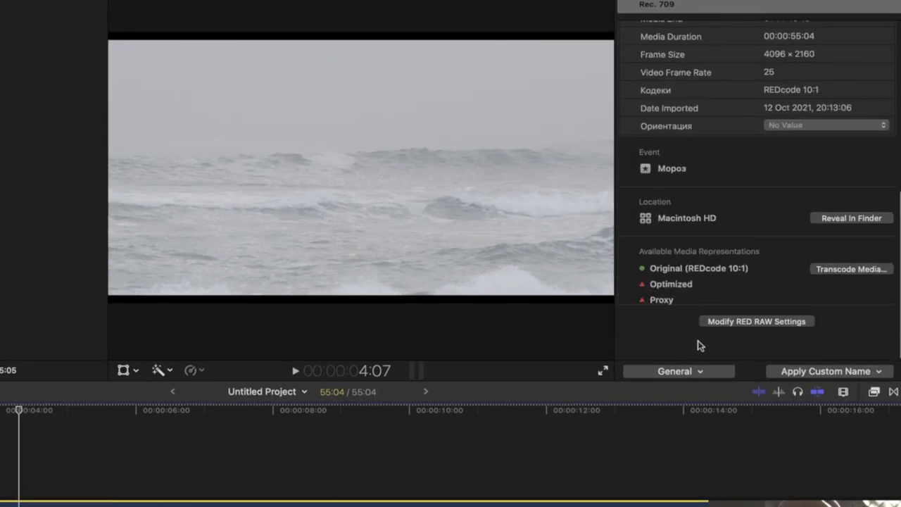
# Open the clip's RED RAW settings and move the window off the preview.
pyautogui.click(772, 323)
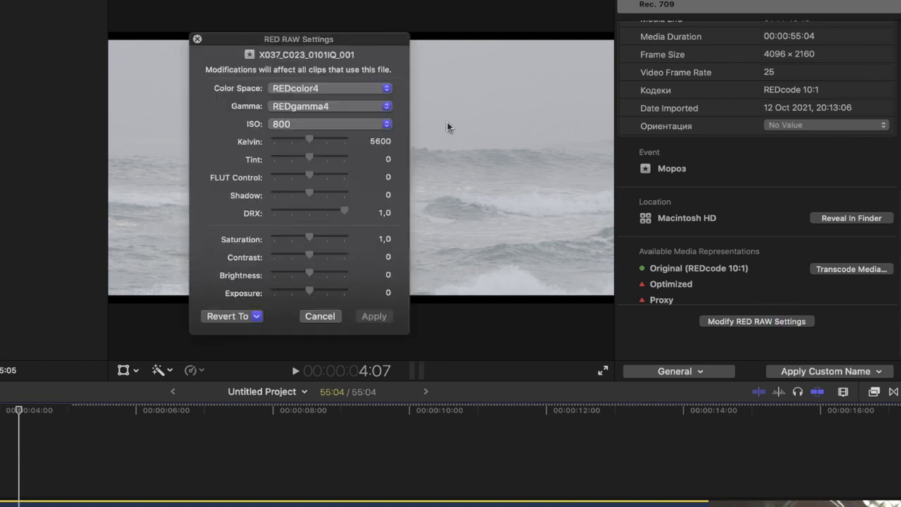
pyautogui.moveTo(326, 39); pyautogui.dragTo(602, 204)
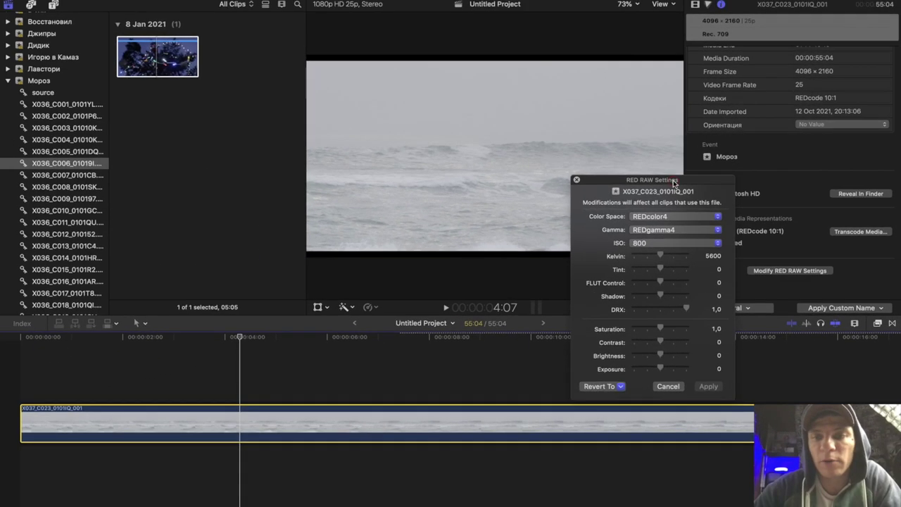
pyautogui.moveTo(674, 182); pyautogui.dragTo(663, 159)
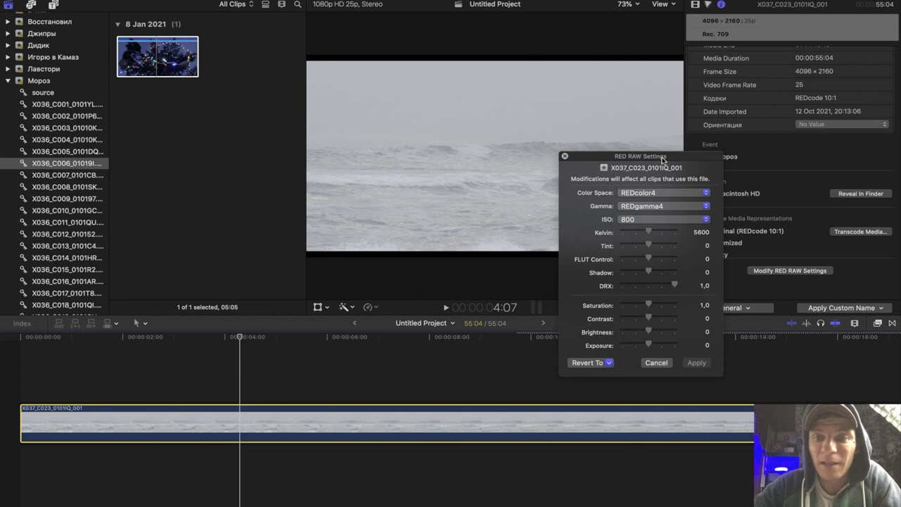
pyautogui.moveTo(668, 161); pyautogui.dragTo(769, 143)
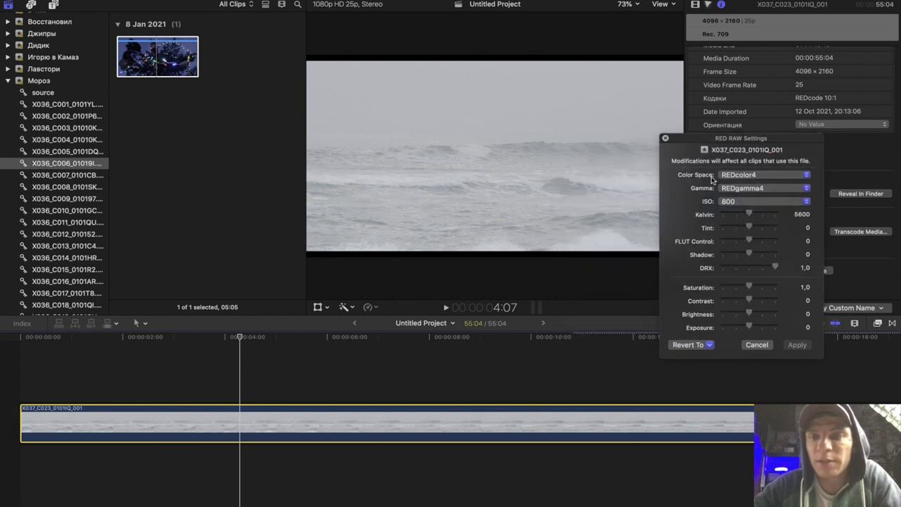
# Set the colour space to REDWideGamutRGB and the gamma curve to Rec.709.
pyautogui.click(752, 177)
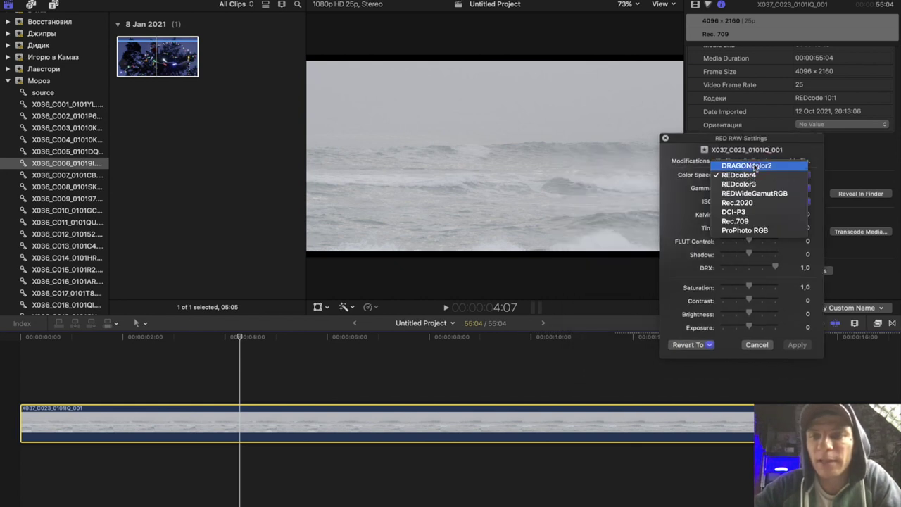
pyautogui.click(753, 166)
pyautogui.click(742, 179)
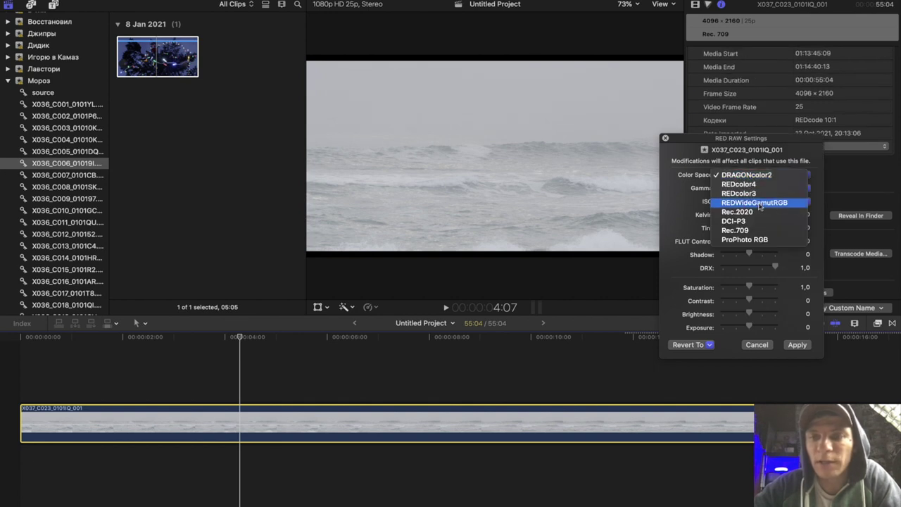
pyautogui.click(760, 205)
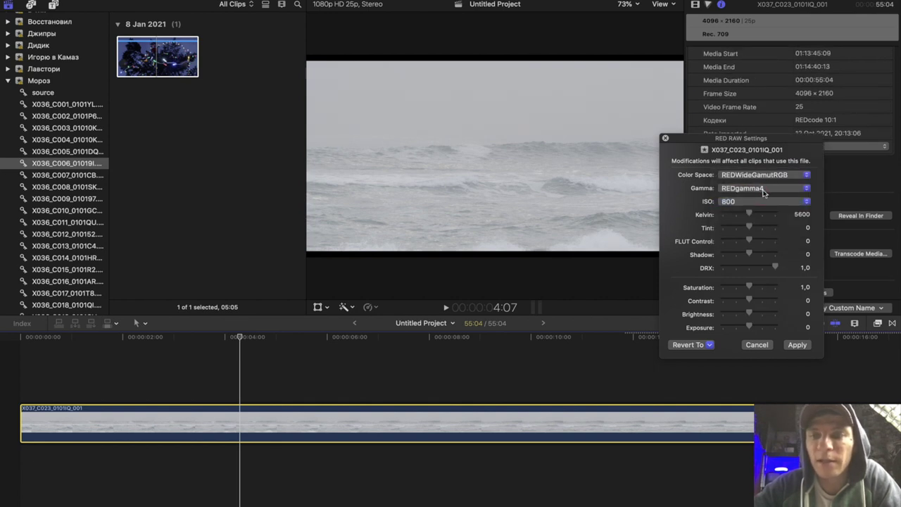
pyautogui.click(755, 193)
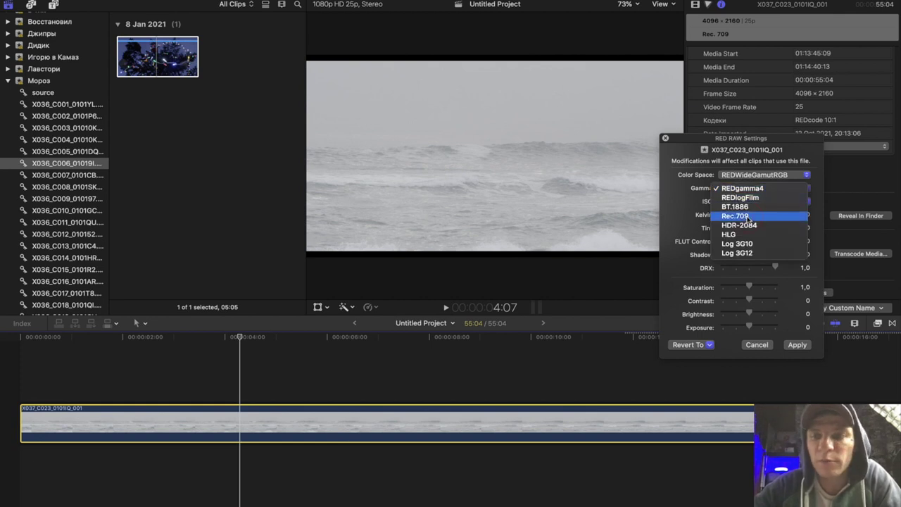
pyautogui.click(748, 217)
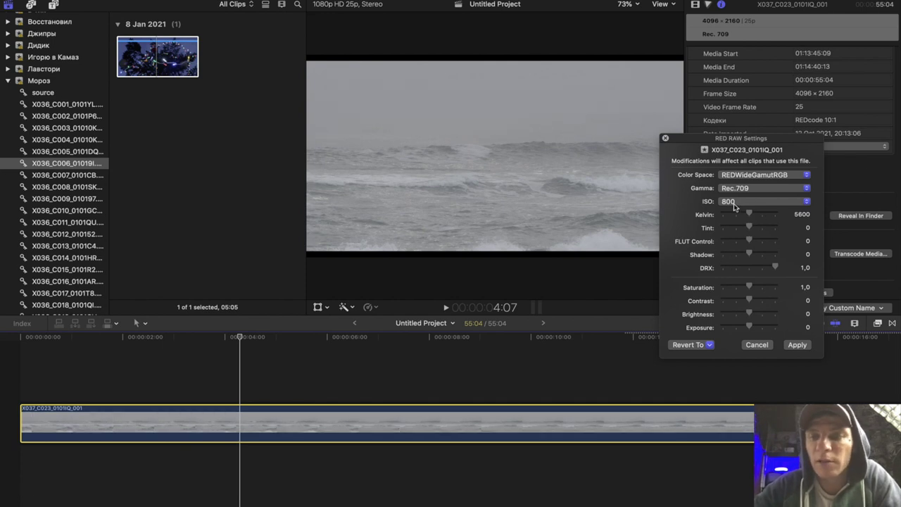
pyautogui.click(732, 205)
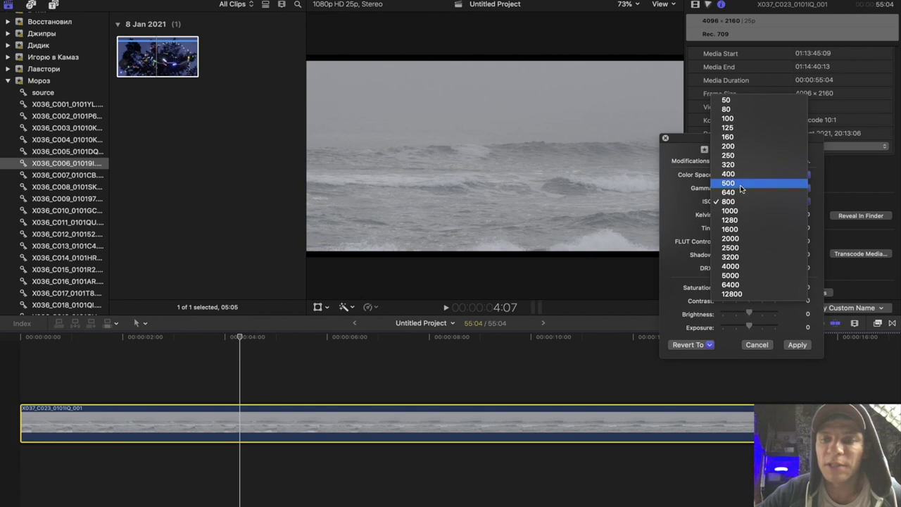
# Try ISO 500 and 640 before returning the ISO to 800.
pyautogui.click(739, 185)
pyautogui.click(739, 202)
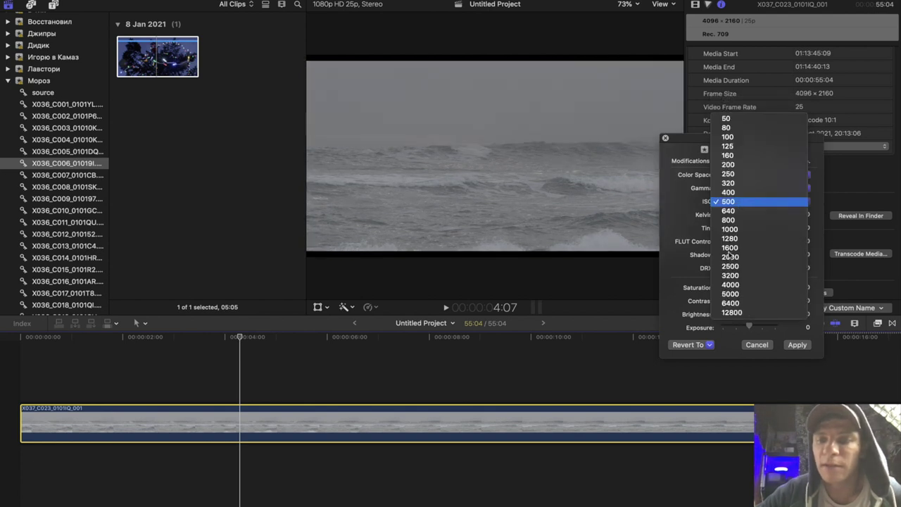
pyautogui.click(739, 201)
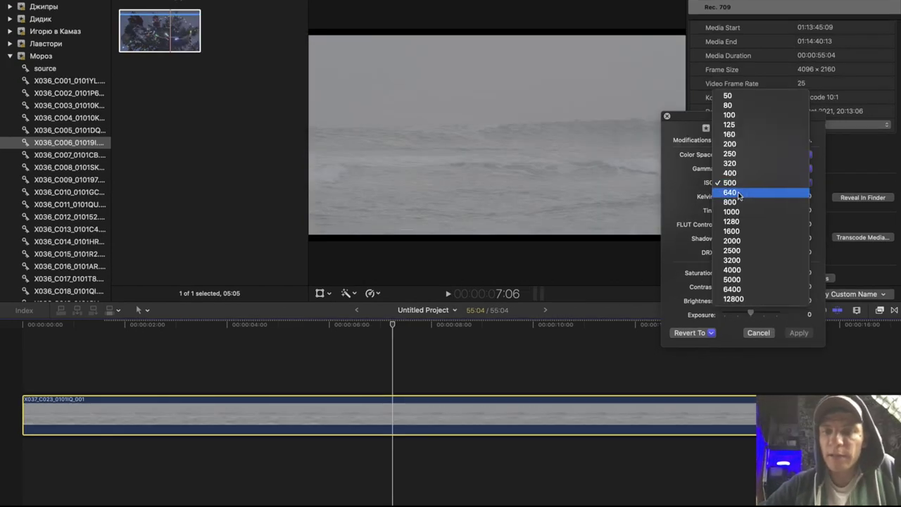
pyautogui.click(740, 193)
pyautogui.click(749, 188)
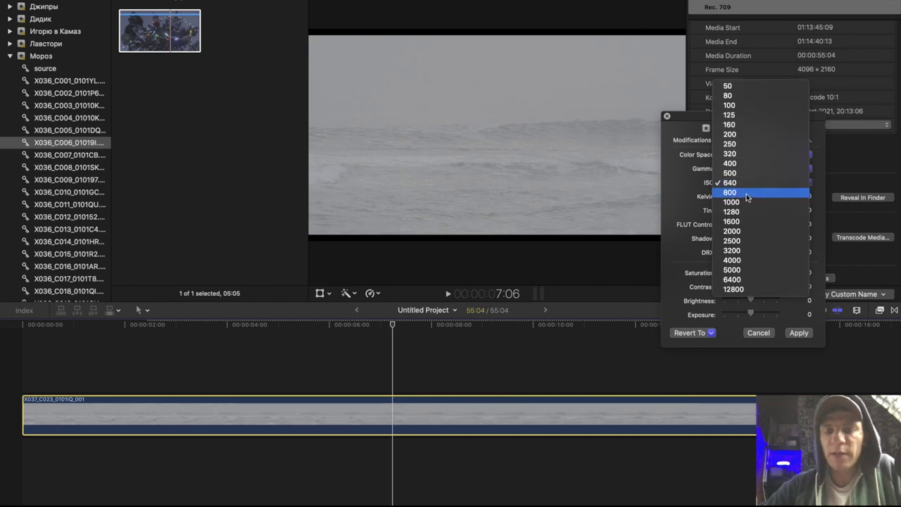
pyautogui.click(747, 195)
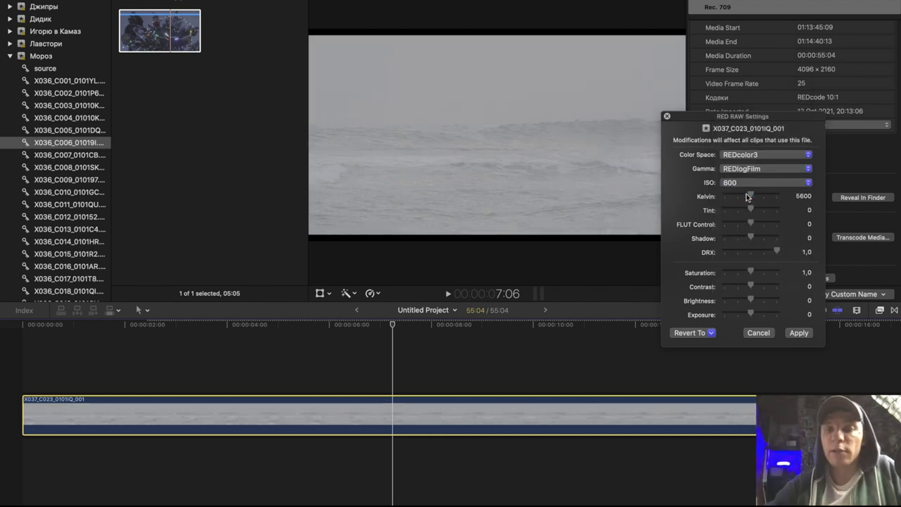
# Set gamma to Rec.709, white balance to 4659 K and tint to about -4,0.
pyautogui.moveTo(751, 197); pyautogui.dragTo(749, 197)
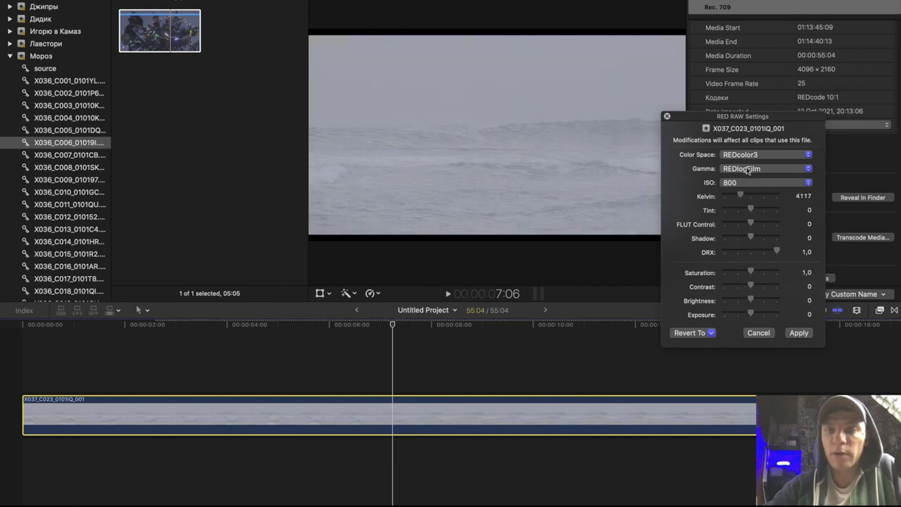
pyautogui.click(749, 171)
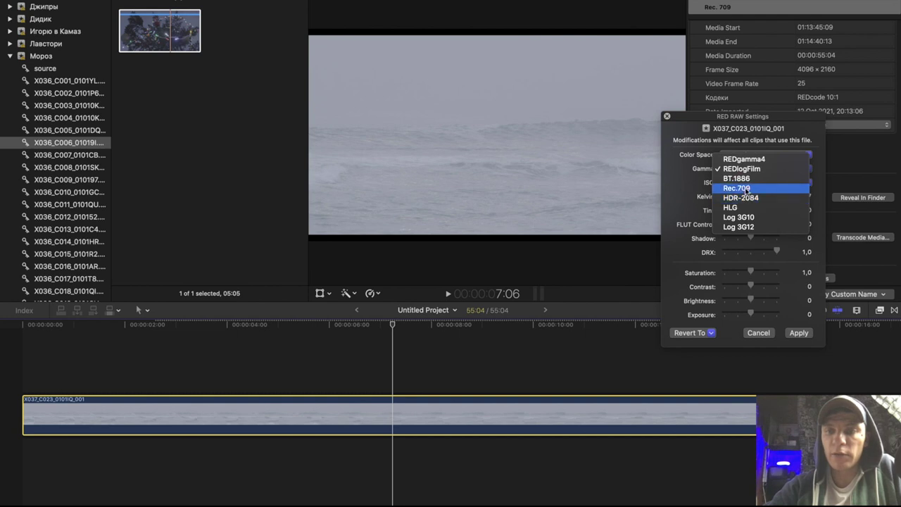
pyautogui.click(739, 188)
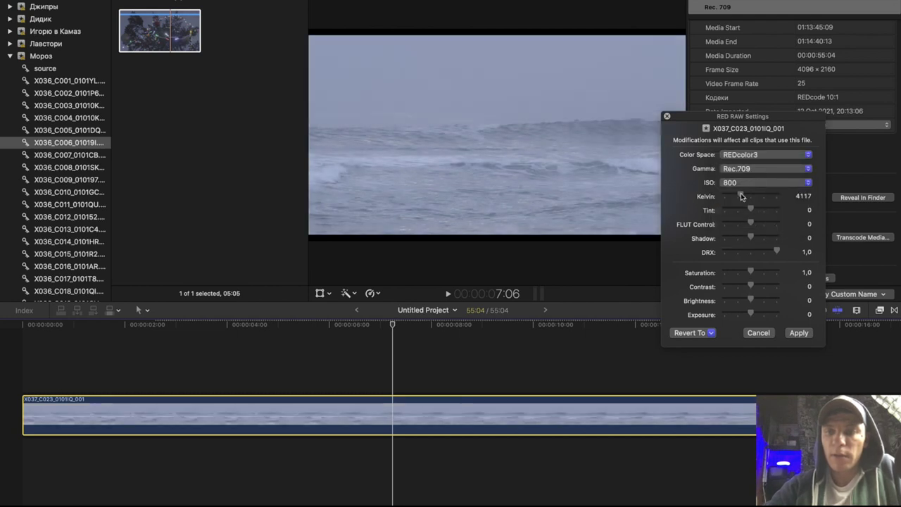
pyautogui.moveTo(744, 195); pyautogui.dragTo(747, 212)
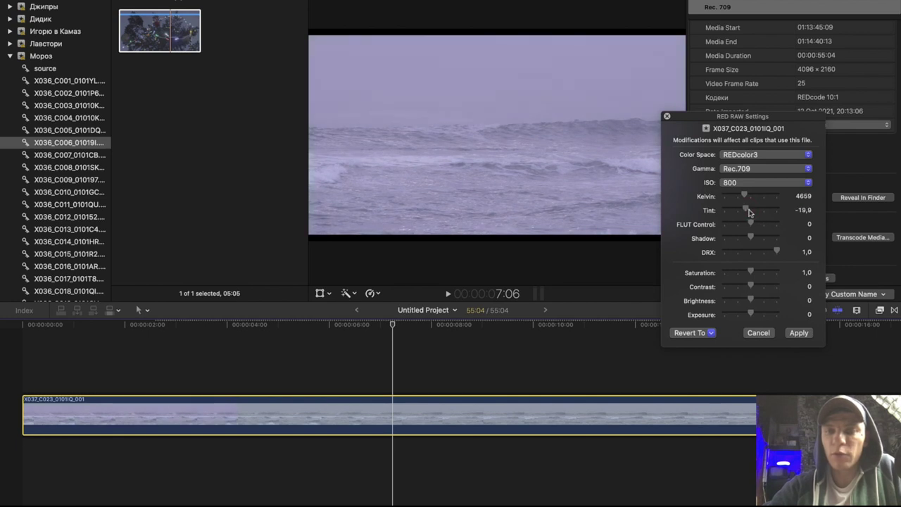
pyautogui.click(752, 213)
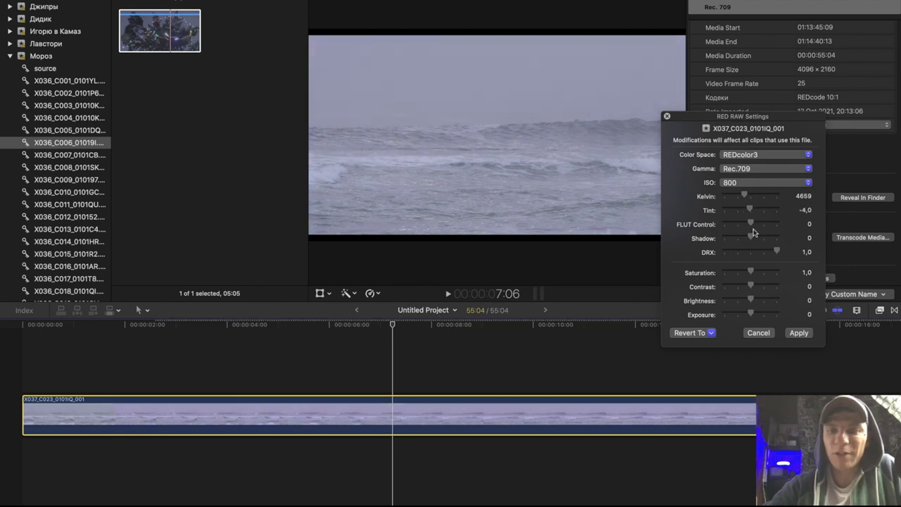
# Apply the adjusted RED RAW settings and close the dialog.
pyautogui.click(800, 333)
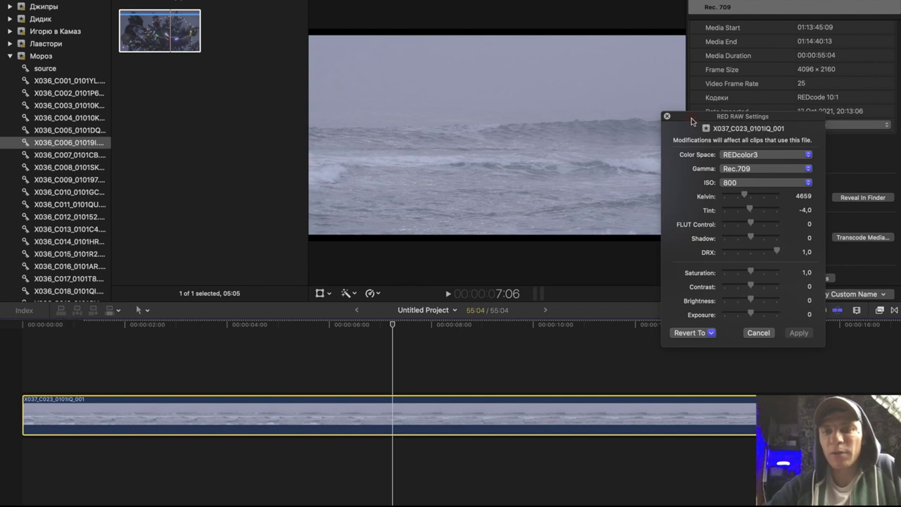
pyautogui.moveTo(691, 122); pyautogui.dragTo(693, 128)
pyautogui.click(670, 124)
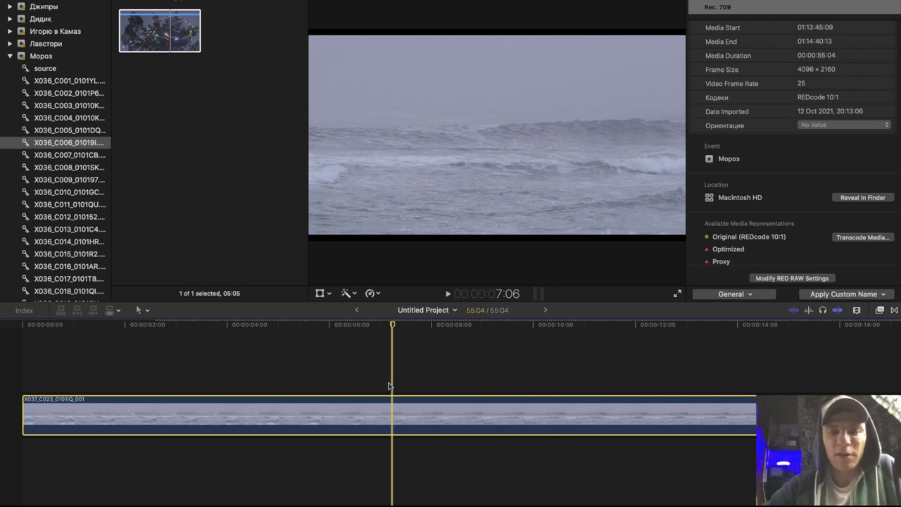
# Delete the sea clip from the Untitled Project timeline.
pyautogui.press('BackSpace')
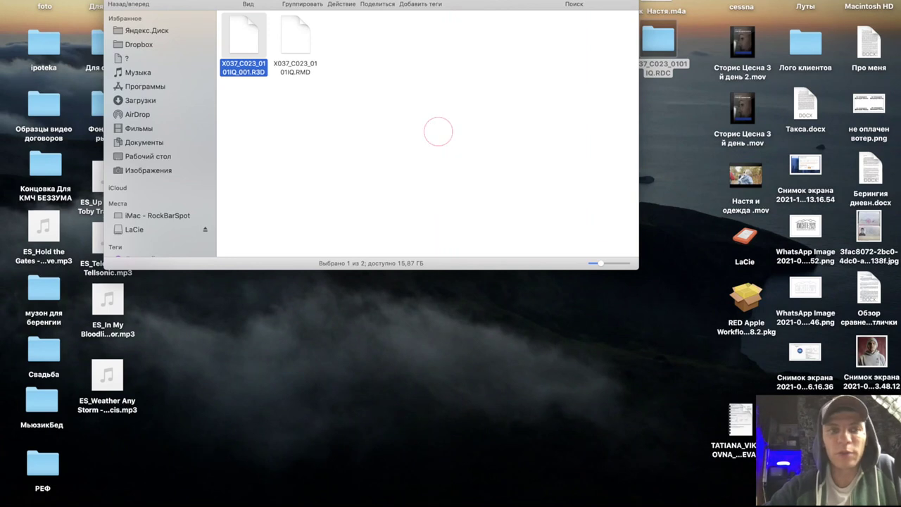
pyautogui.click(438, 131)
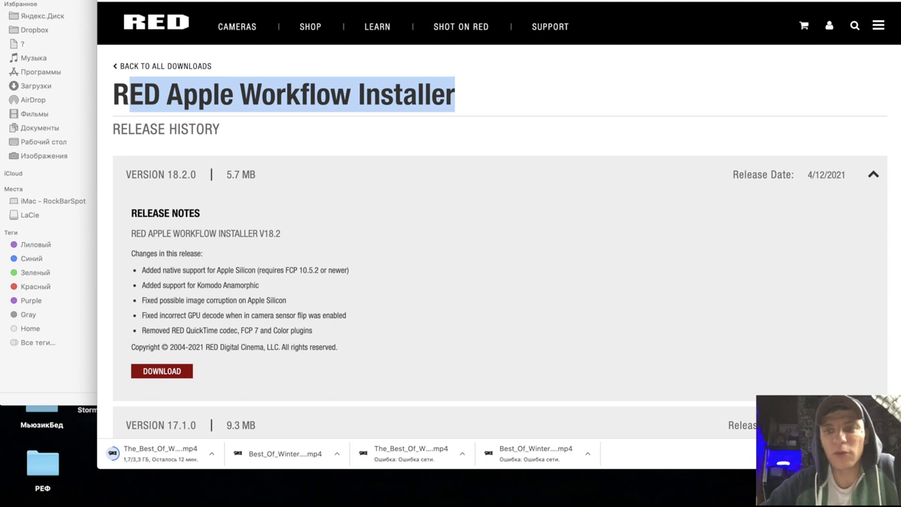
# Open the X037_C023_0101IQ.RDC folder from the desktop and bring its Finder window forward.
pyautogui.press('F11')
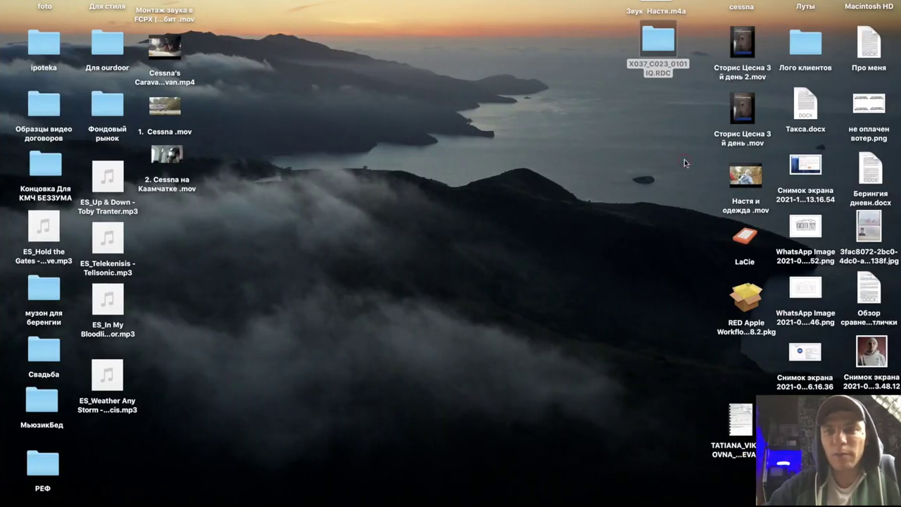
pyautogui.click(658, 45)
pyautogui.doubleClick(653, 48)
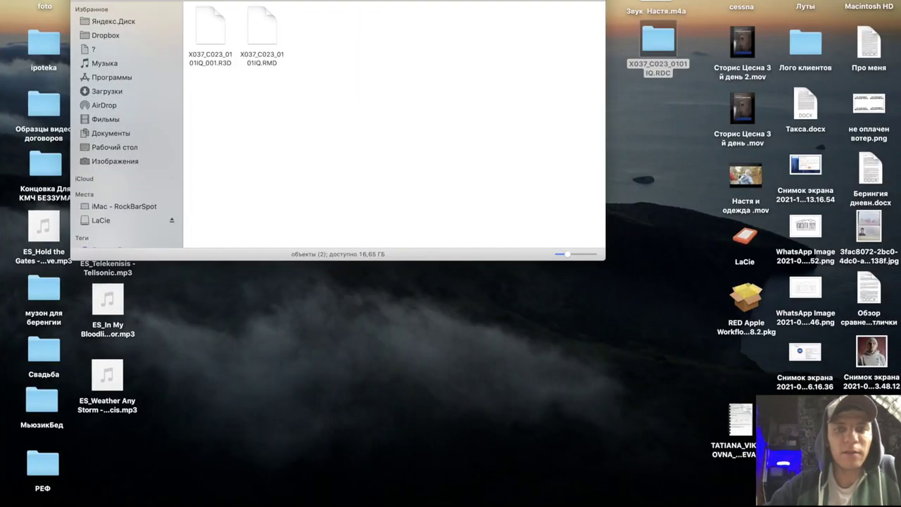
pyautogui.press('F11')
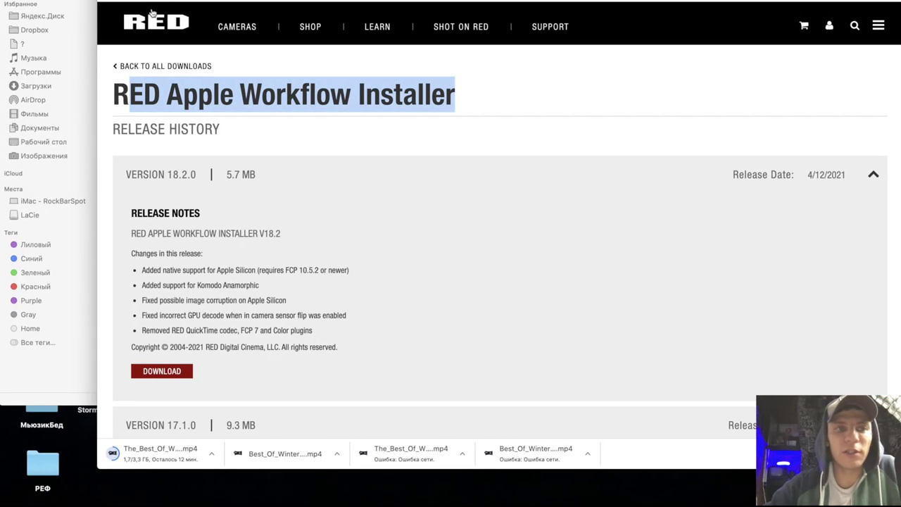
pyautogui.press('super+Tab')
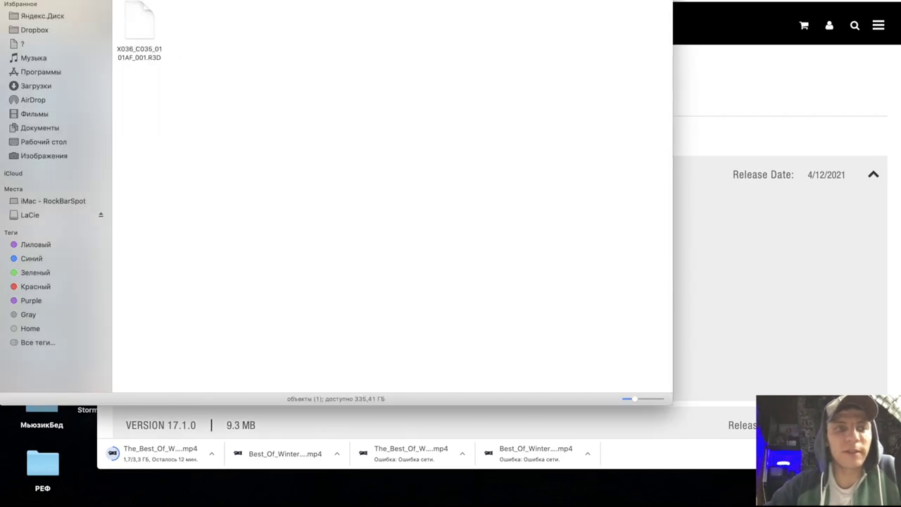
# Go to the folder with the two KMCH films and Quick Look Film KMCH .mov.
pyautogui.press('super+bracketleft')
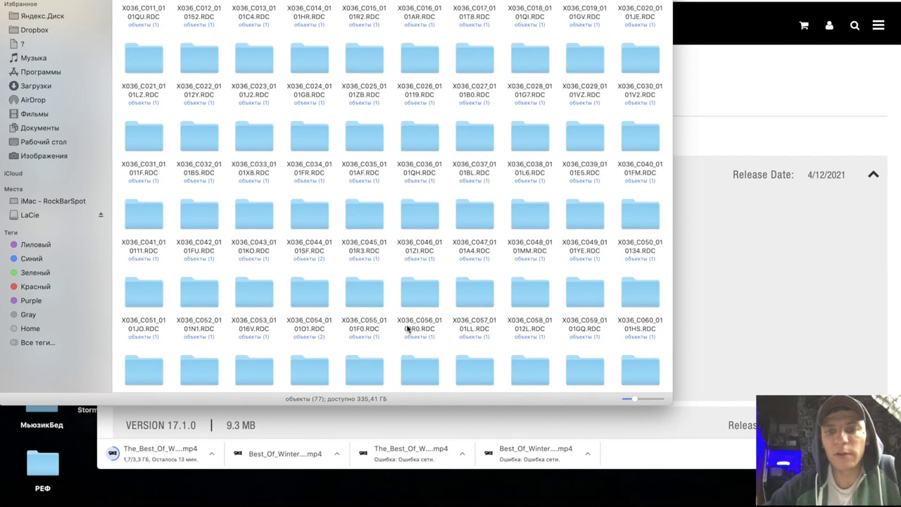
pyautogui.scroll(4, 407, 329)
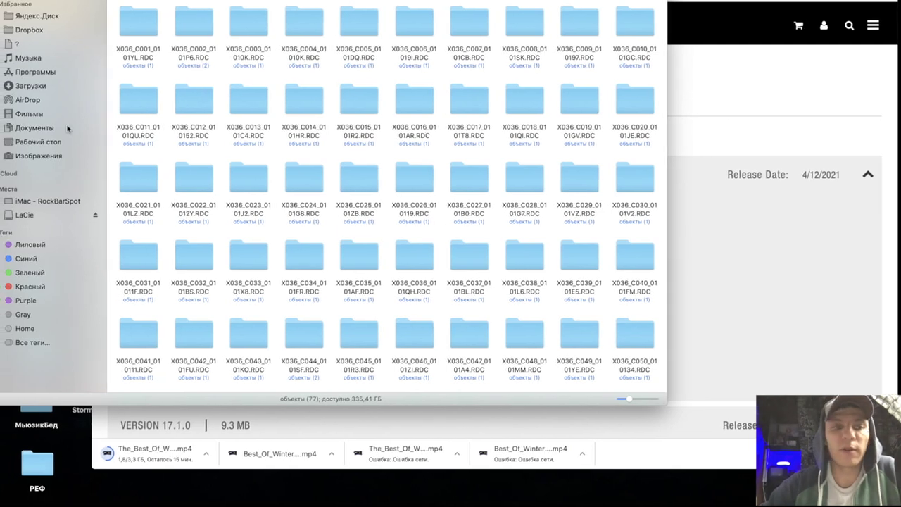
pyautogui.click(39, 215)
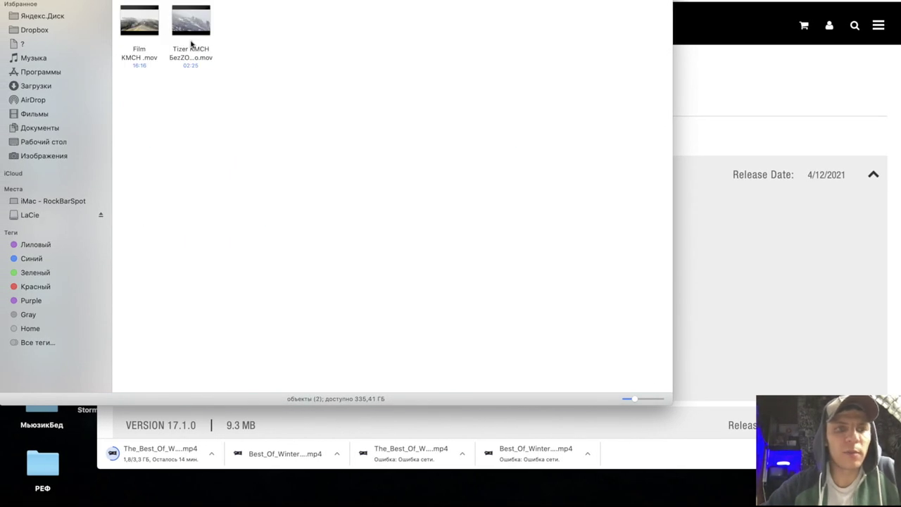
pyautogui.click(137, 19)
pyautogui.press('space')
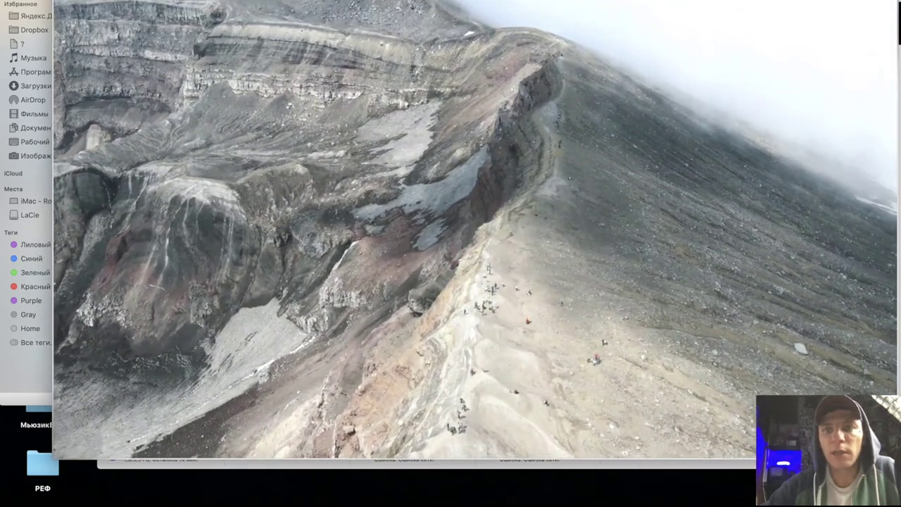
# Check the audio output device, then scrub the KMCH film to 04:17, 10:07, 13:18, the end and back to 08:09.
pyautogui.keyDown('alt'); pyautogui.click(698, 0); pyautogui.keyUp('alt')
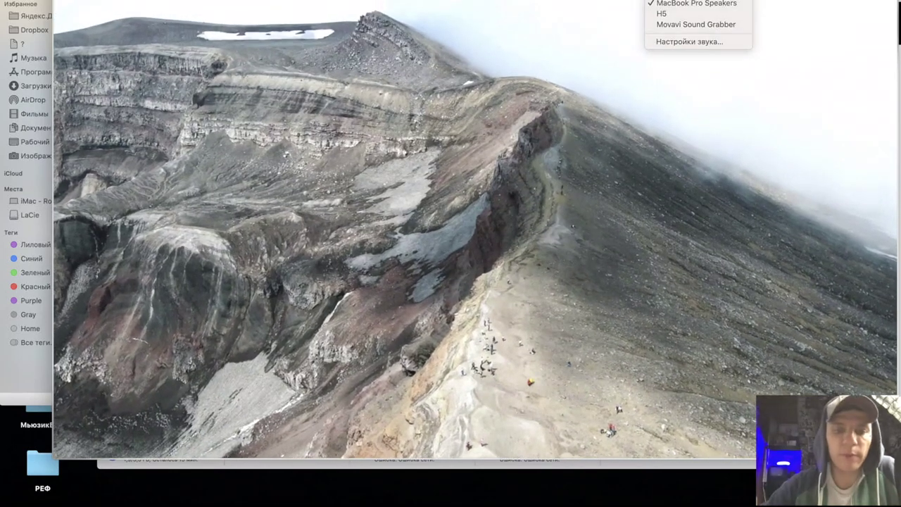
pyautogui.press('Escape')
pyautogui.moveTo(184, 450); pyautogui.dragTo(302, 446)
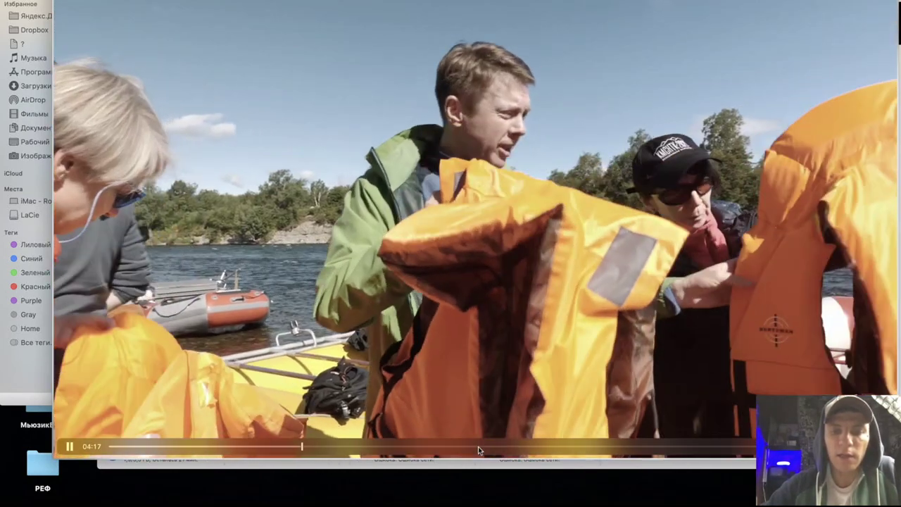
pyautogui.moveTo(478, 446); pyautogui.dragTo(624, 453)
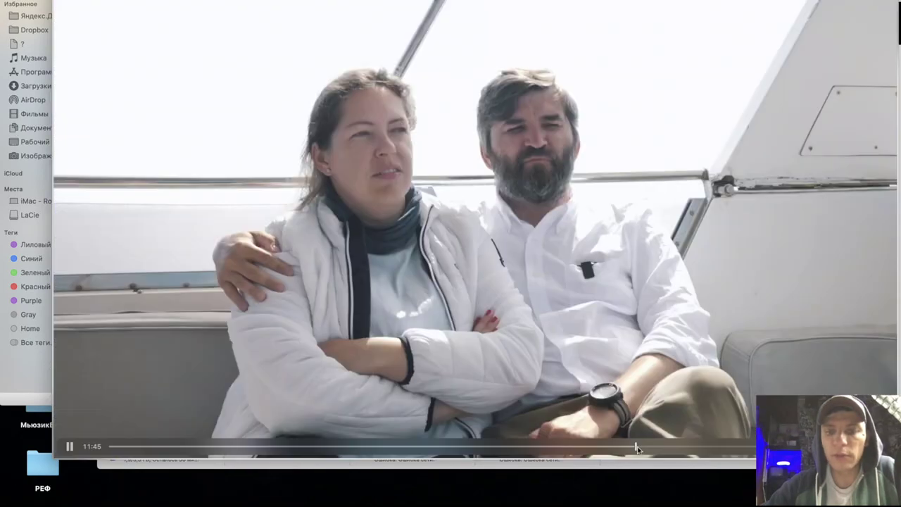
pyautogui.click(706, 447)
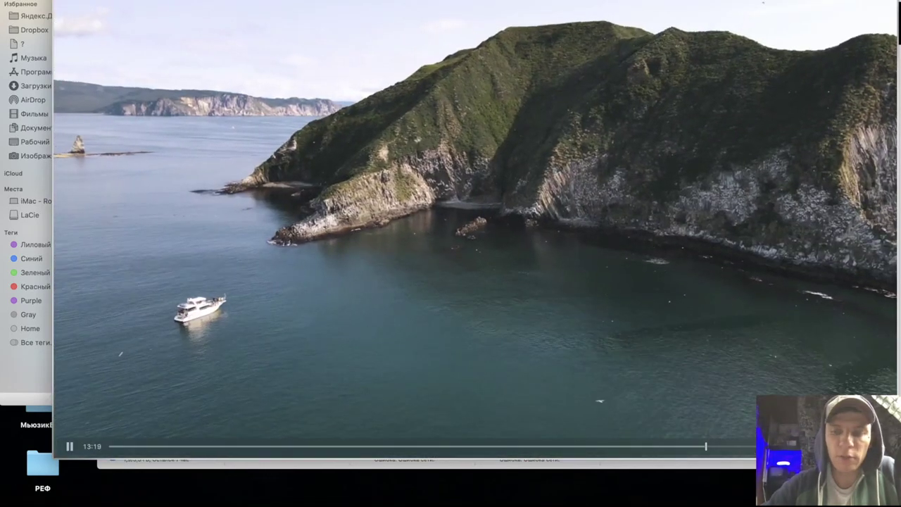
pyautogui.click(749, 451)
pyautogui.moveTo(749, 450); pyautogui.dragTo(427, 447)
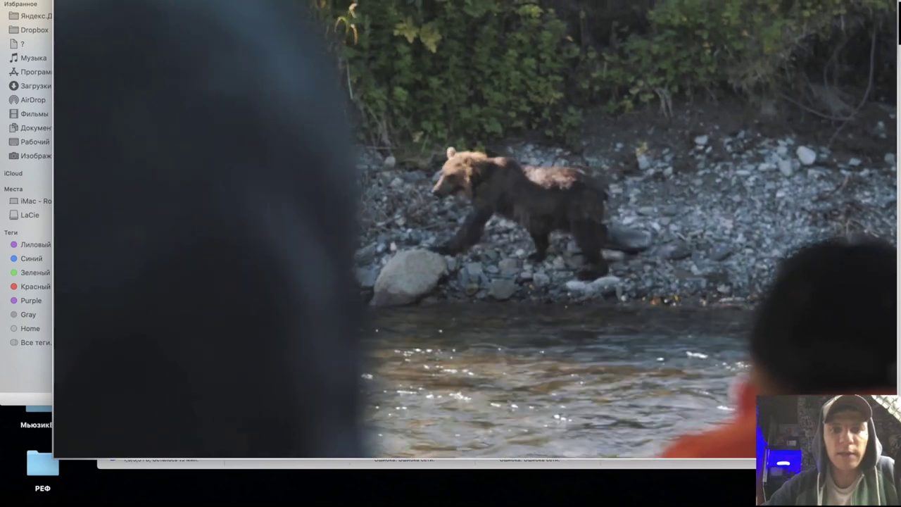
# Close the film preview and bring the RED Apple Workflow Installer 18.2.0 page forward with its title deselected.
pyautogui.press('super+w')
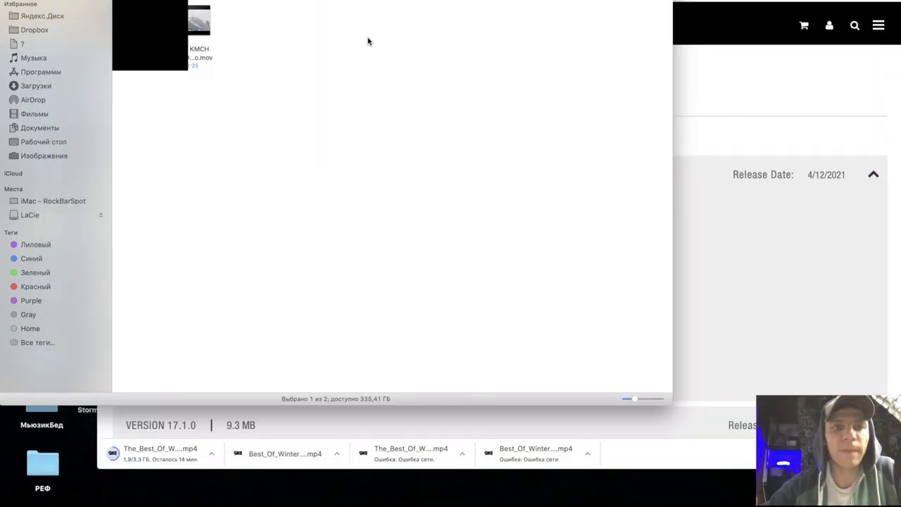
pyautogui.press('super+Tab')
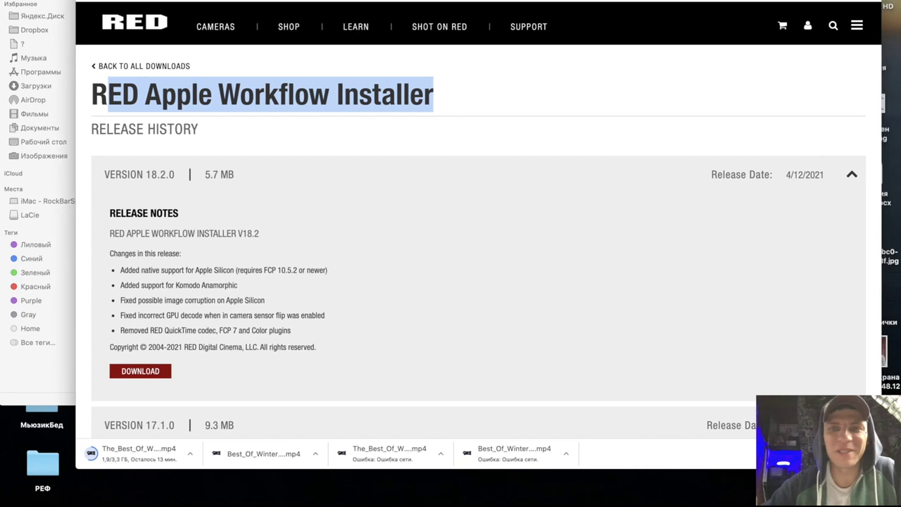
pyautogui.click(453, 103)
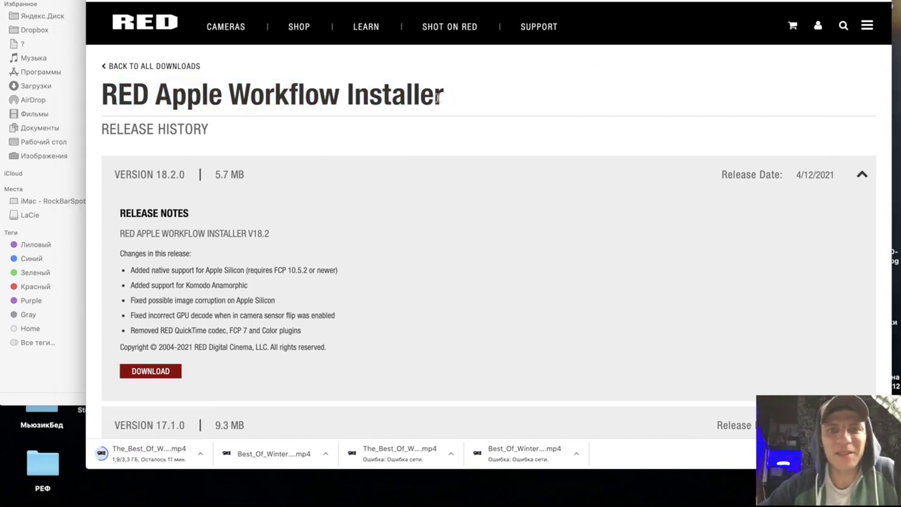